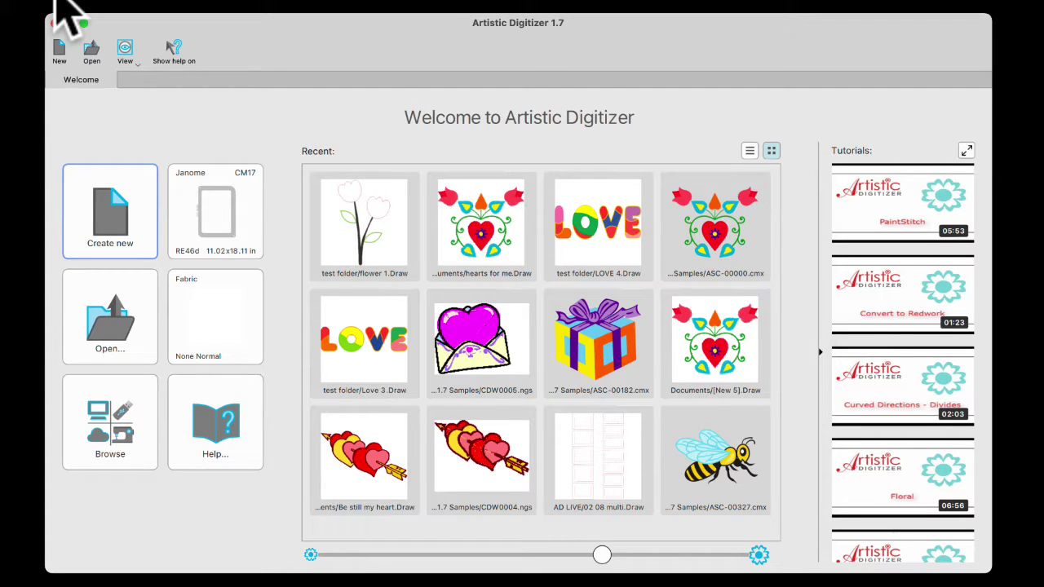
Open Preferences to the Palette Order tab and review the thread brands, with JANOME as default
click(59, 7)
click(75, 42)
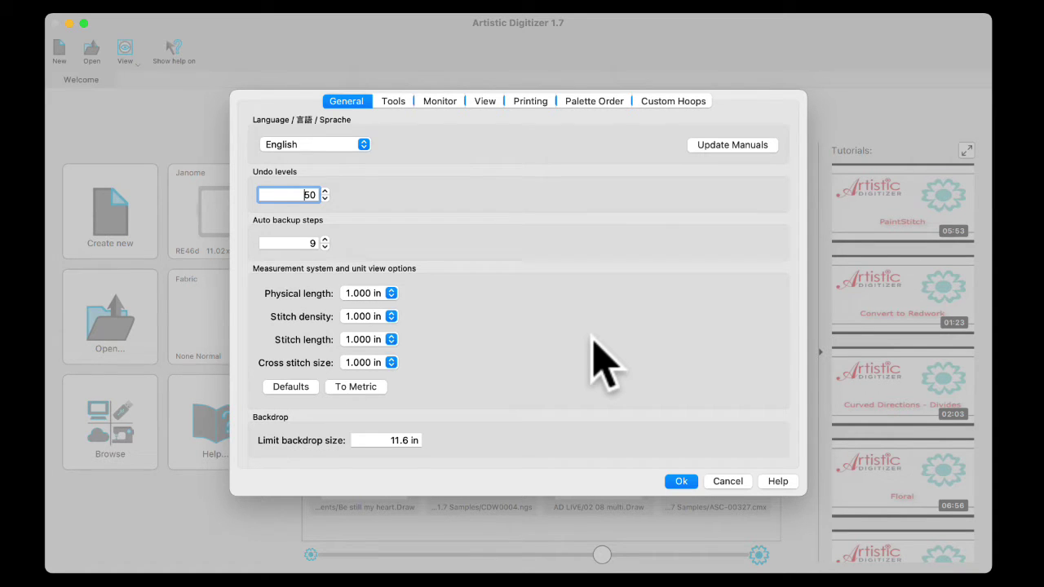
click(593, 102)
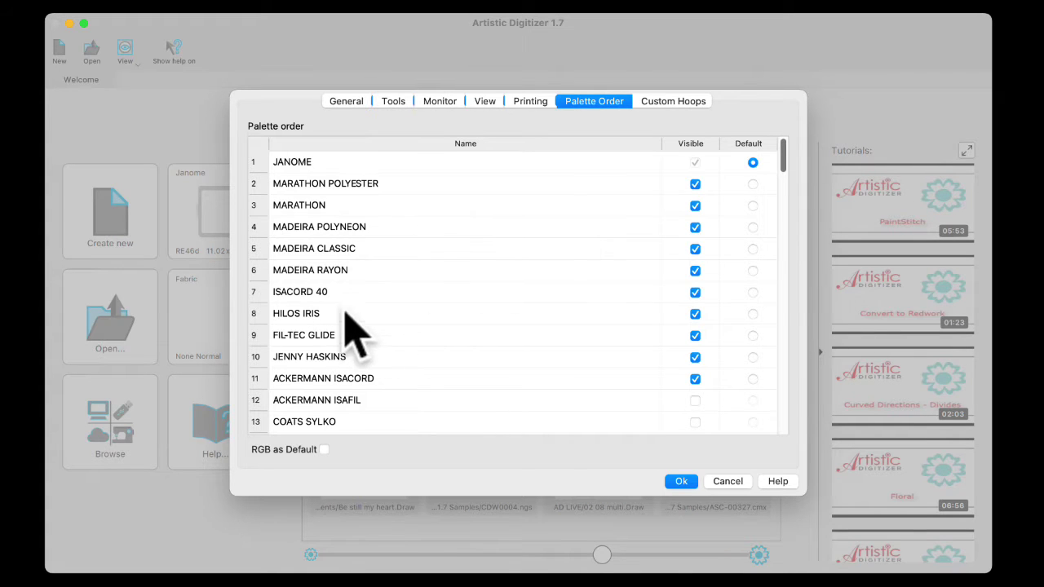
scroll(398, 322, down, 3)
scroll(399, 342, down, 10)
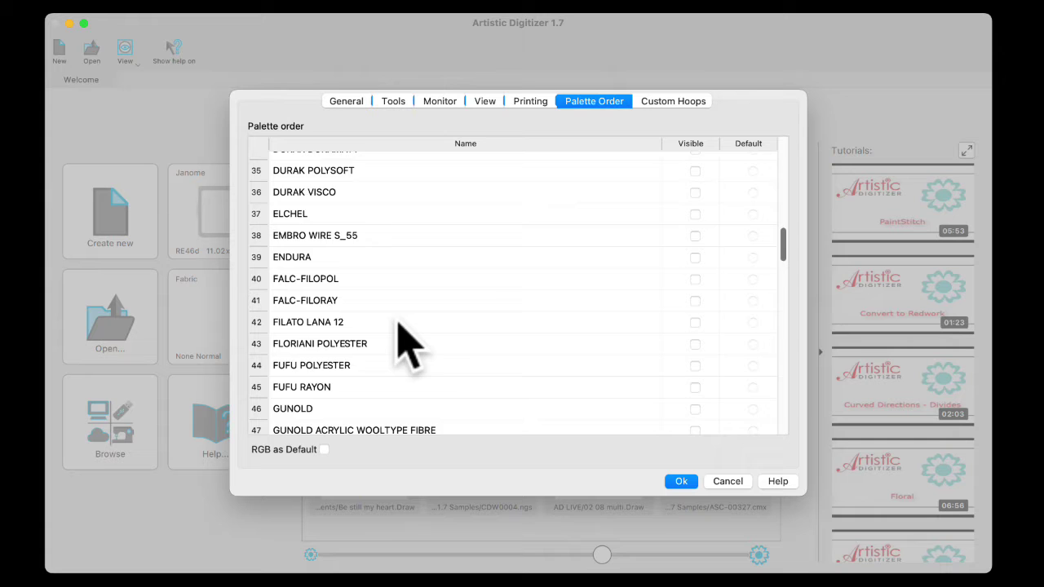
scroll(440, 367, down, 6)
scroll(430, 343, down, 10)
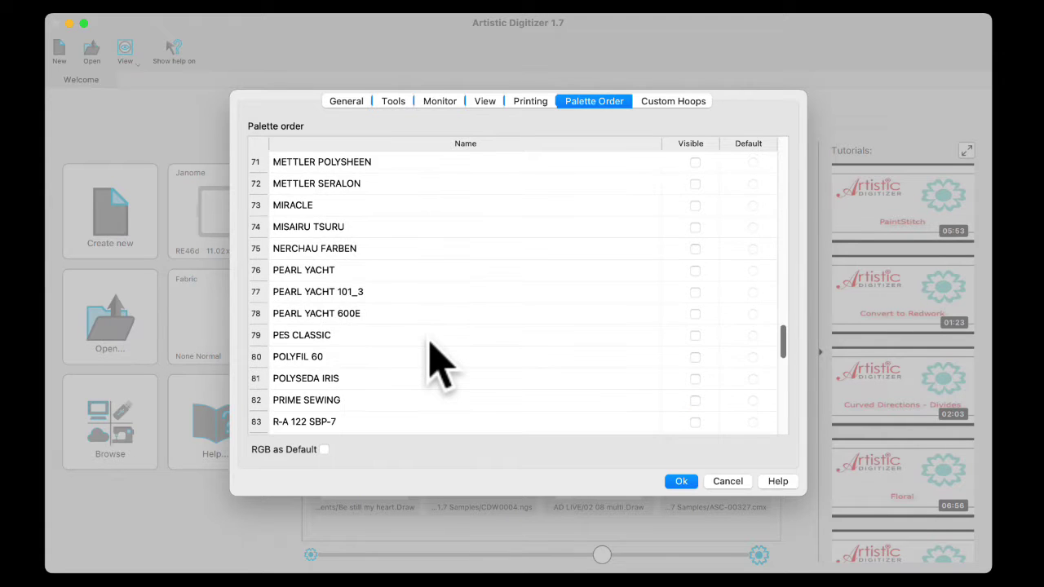
scroll(437, 326, up, 3)
scroll(442, 321, up, 20)
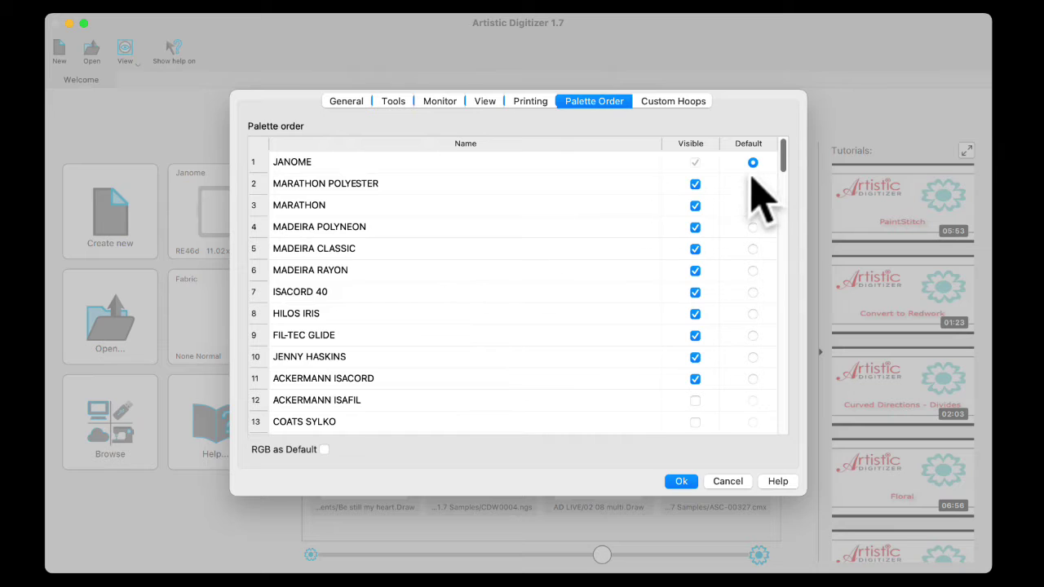
scroll(512, 231, down, 1)
scroll(513, 231, up, 1)
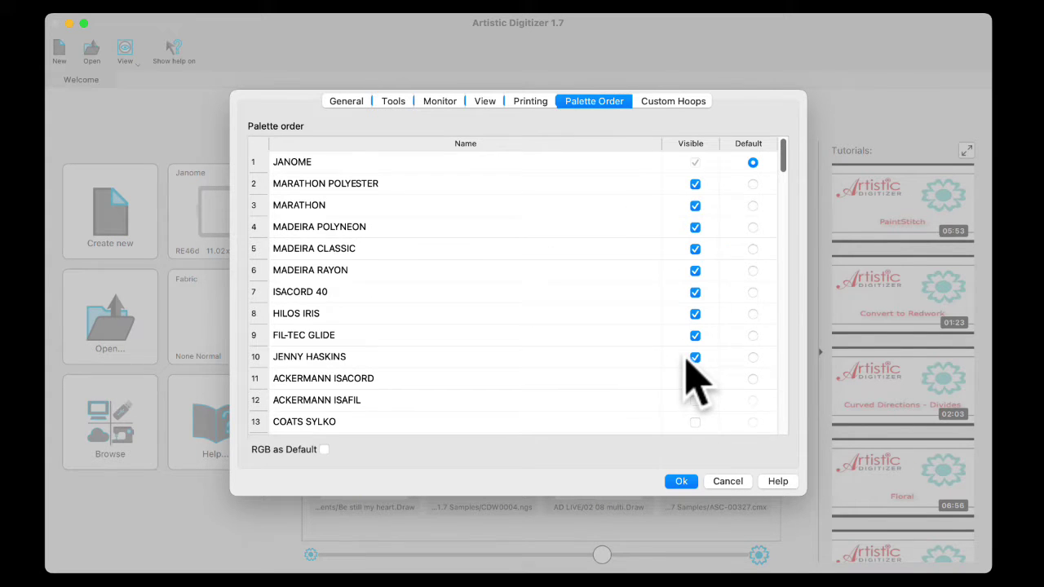
scroll(694, 373, down, 6)
scroll(686, 363, down, 10)
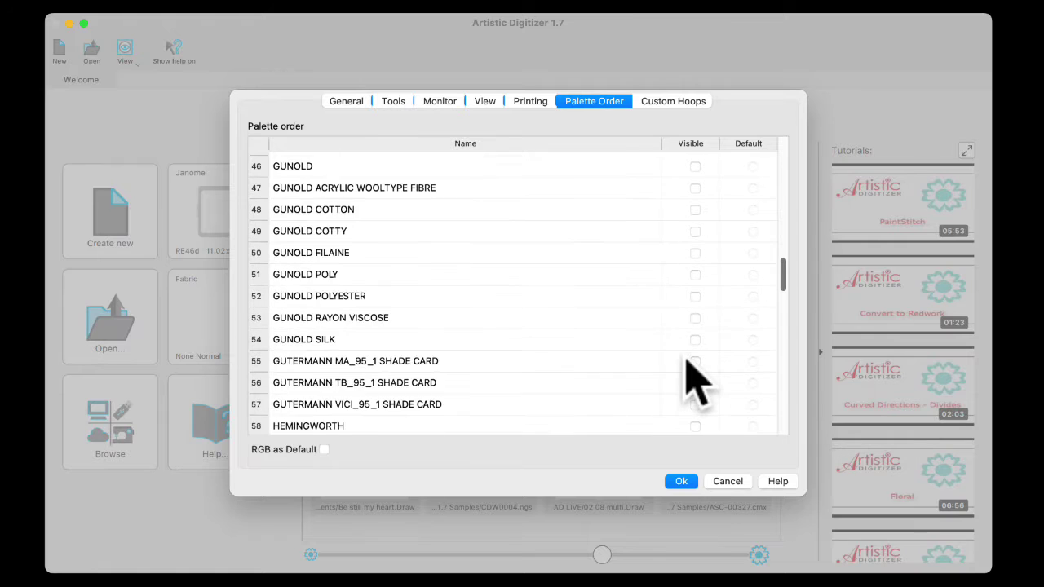
scroll(692, 373, up, 1)
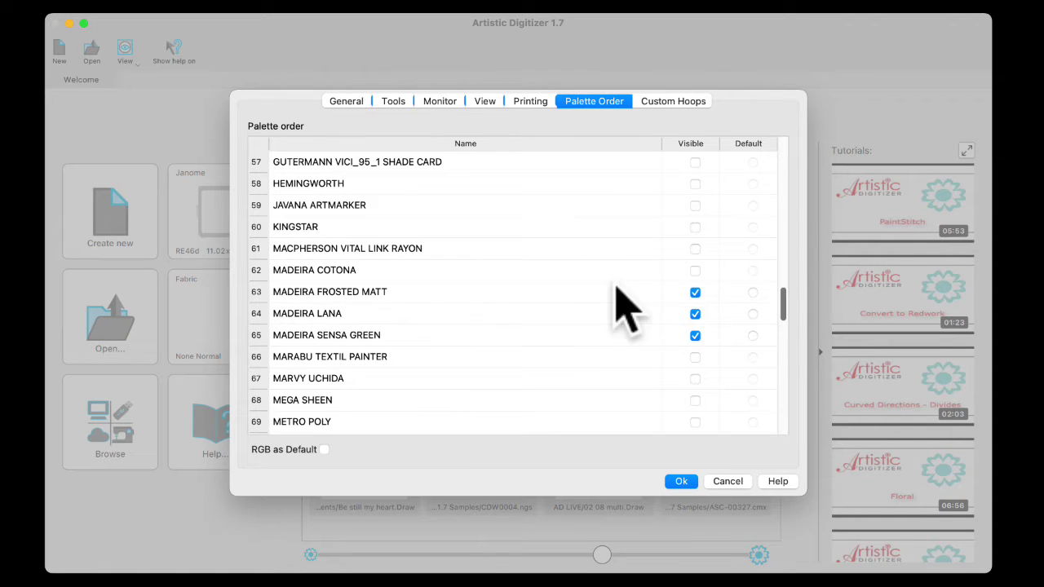
Move ACKERMANN ISACORD to position 2 and JENNY HASKINS to position 9 in the palette order
click(428, 295)
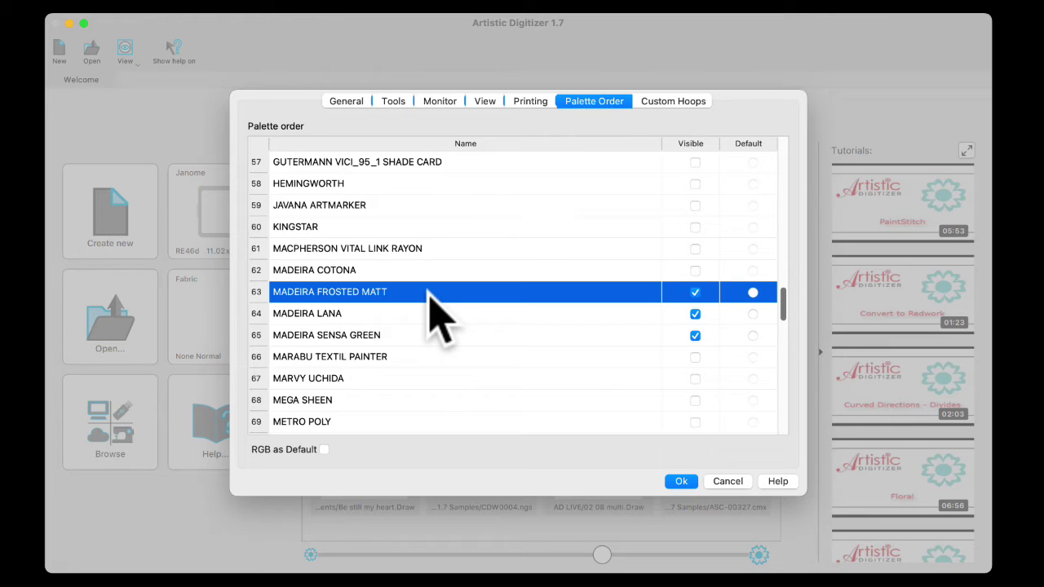
scroll(430, 298, up, 15)
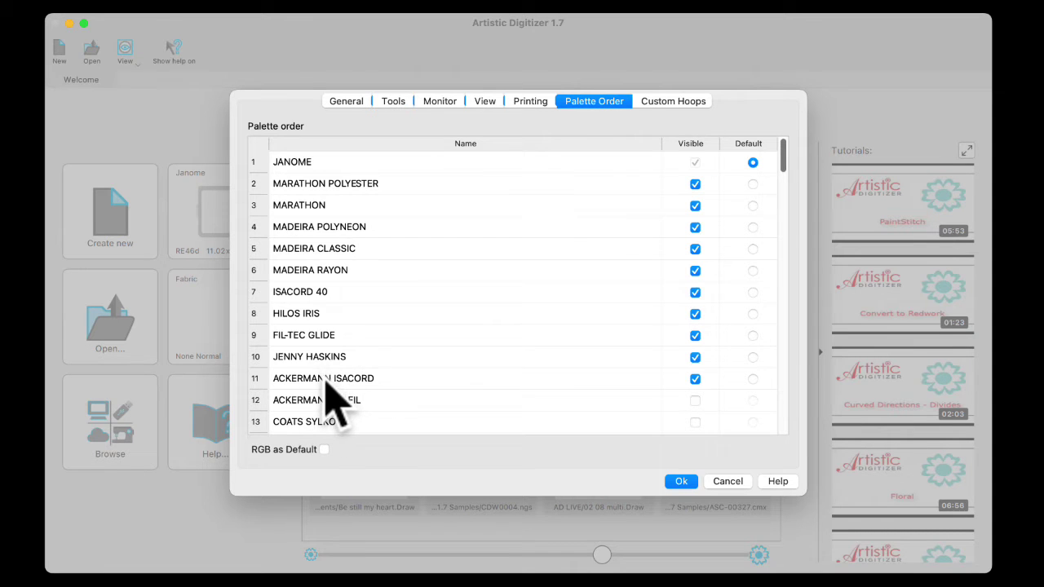
drag(326, 383, 322, 183)
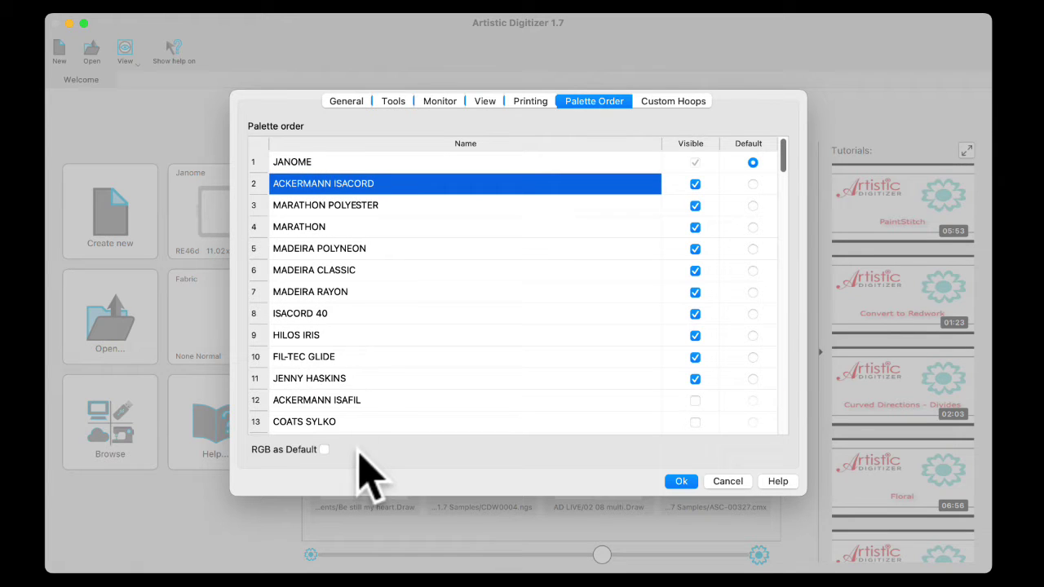
click(314, 379)
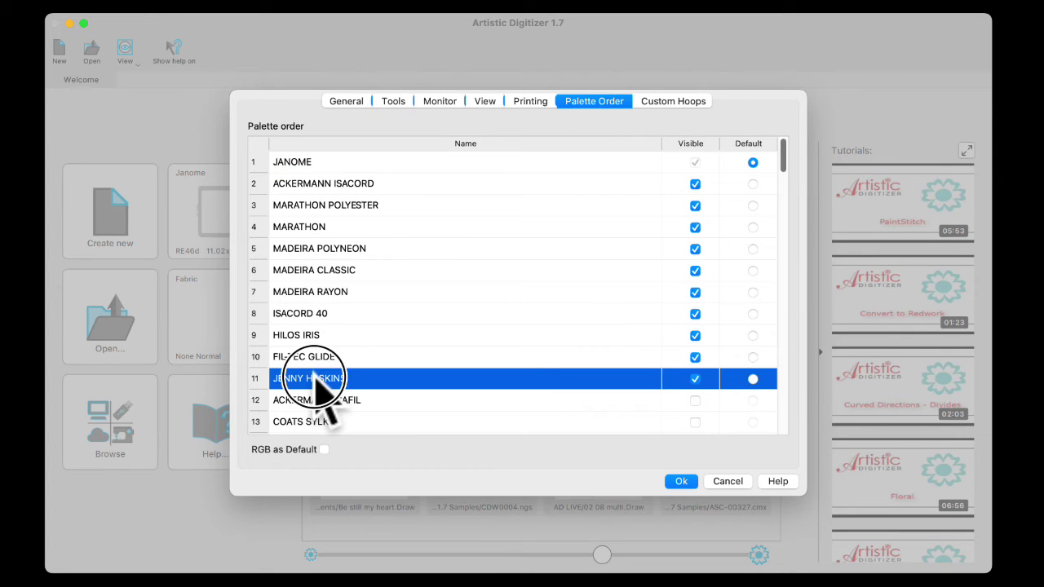
drag(313, 378, 314, 326)
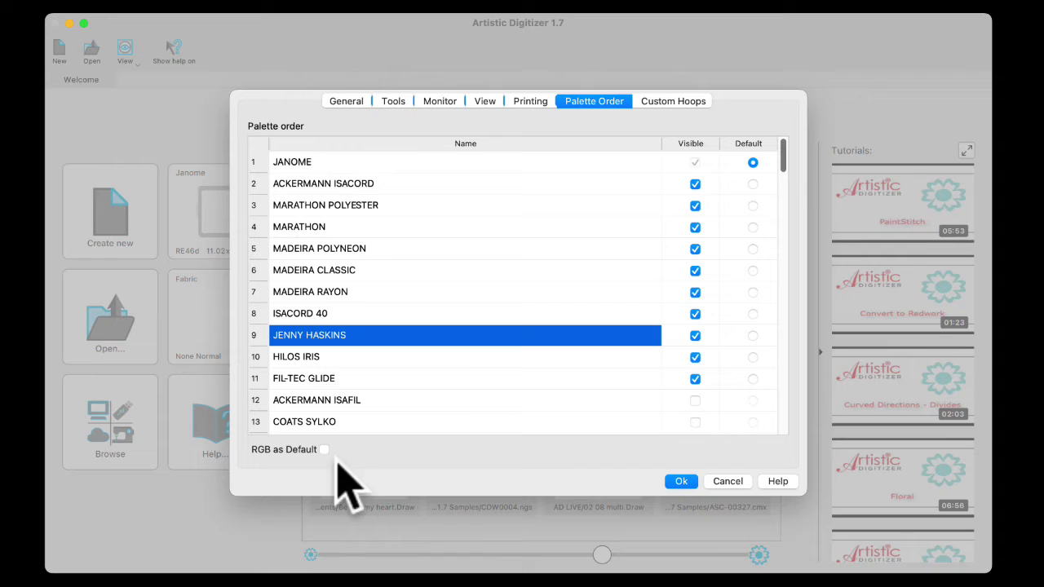
Save the palette order, start a new design, and draw a roughly 4.43 × 4.62 in circle
click(681, 482)
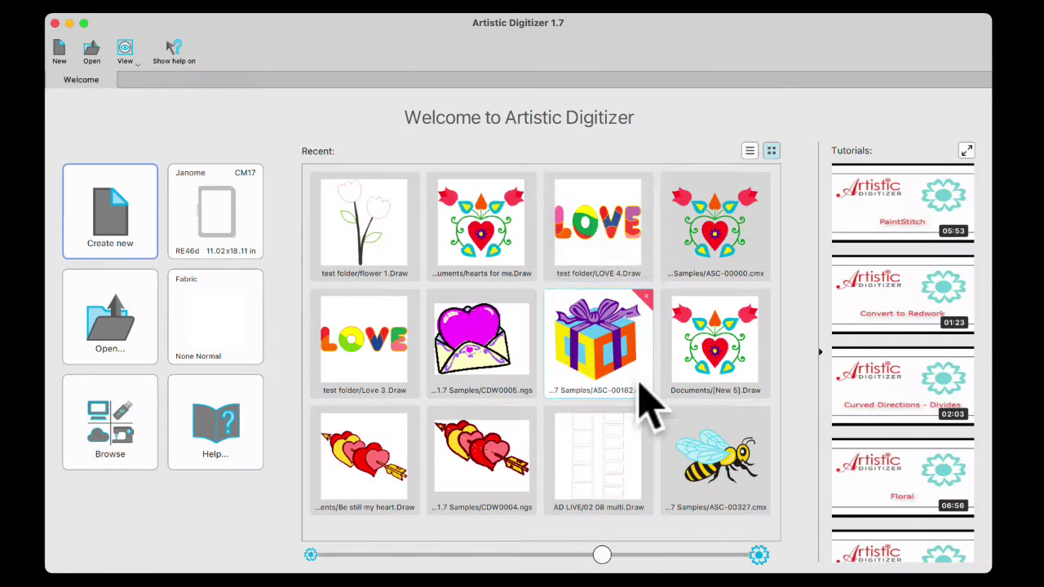
click(99, 218)
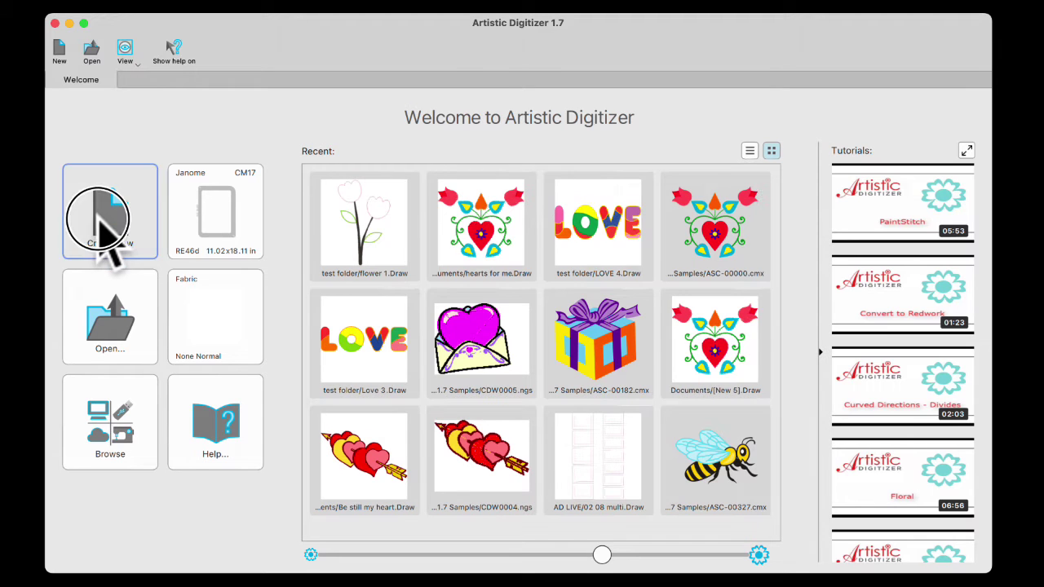
click(78, 336)
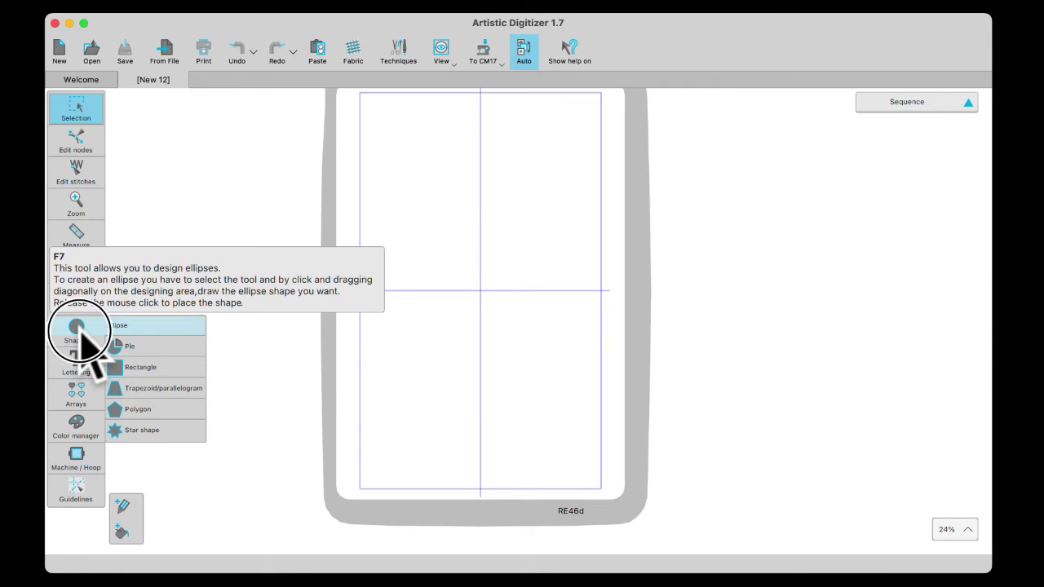
click(81, 328)
drag(405, 204, 505, 308)
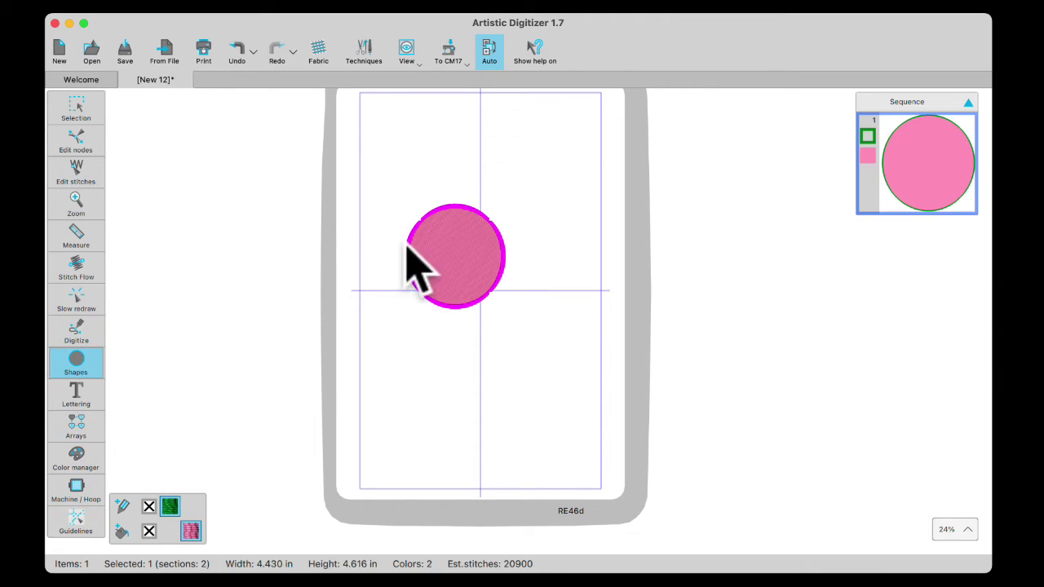
click(78, 113)
click(130, 102)
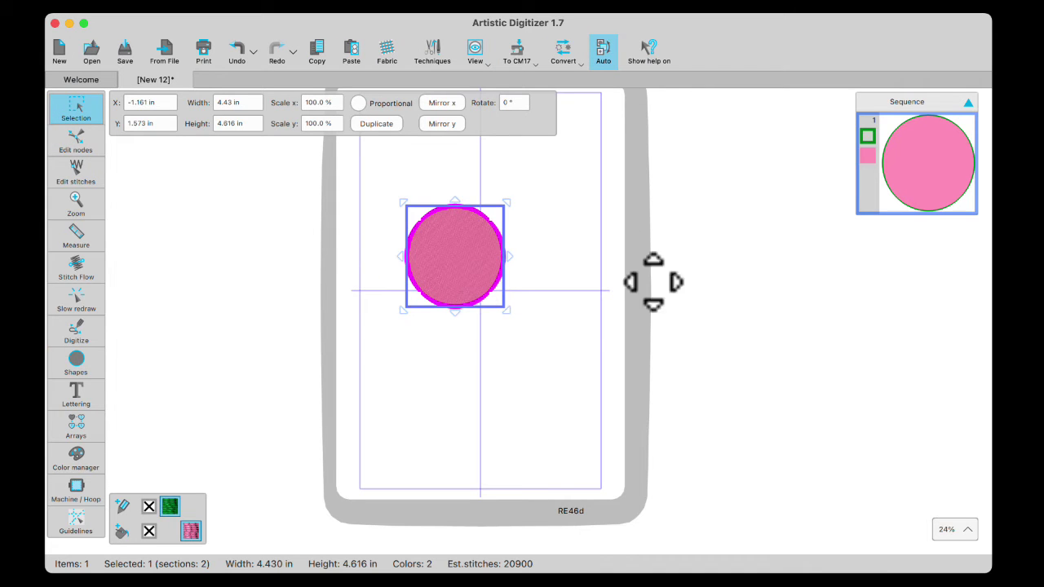
Show the Colors and Properties panels, ending on the JANOME thread colour list
right_click(717, 49)
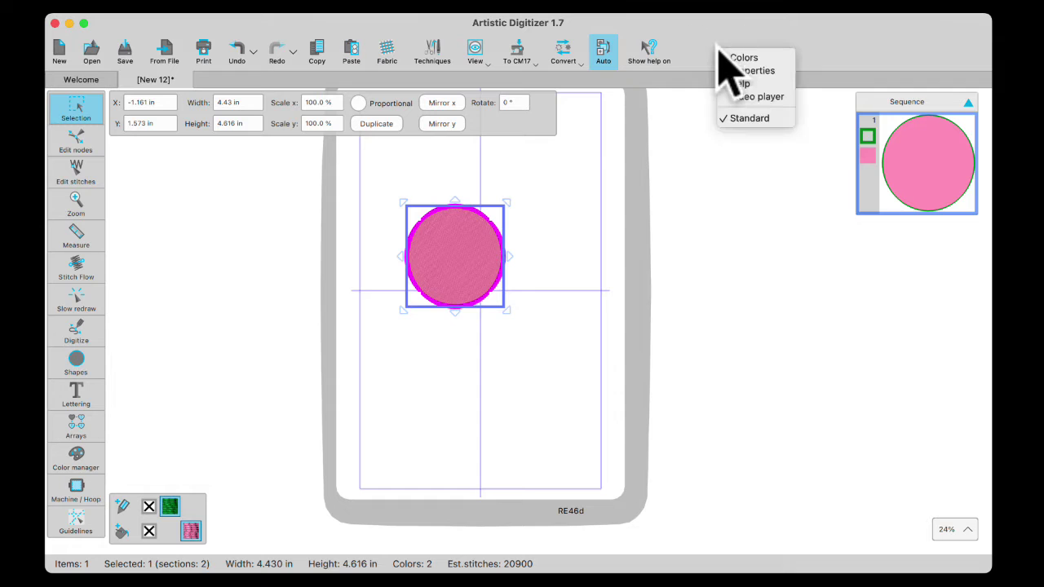
click(737, 59)
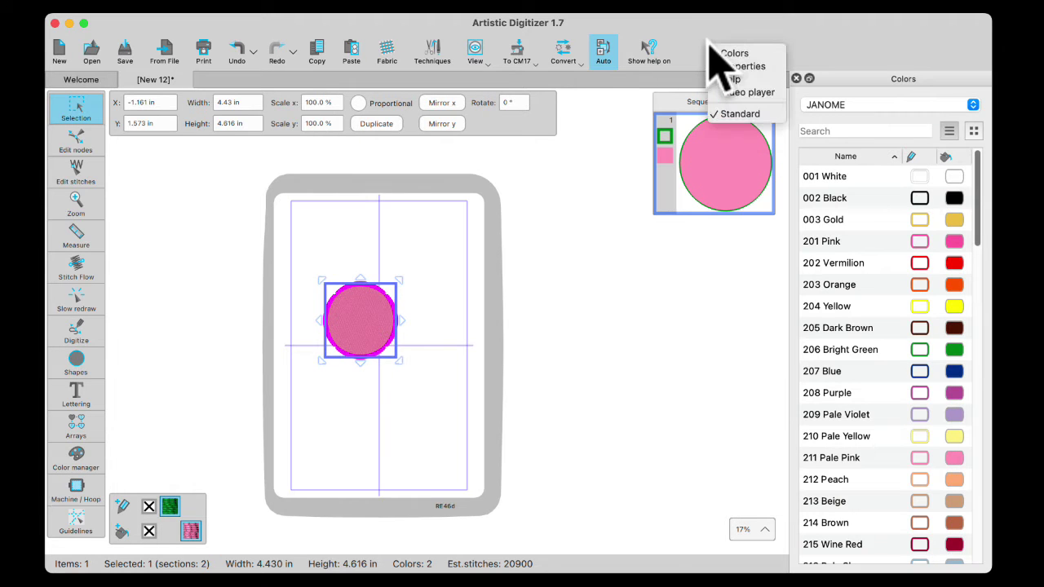
click(734, 67)
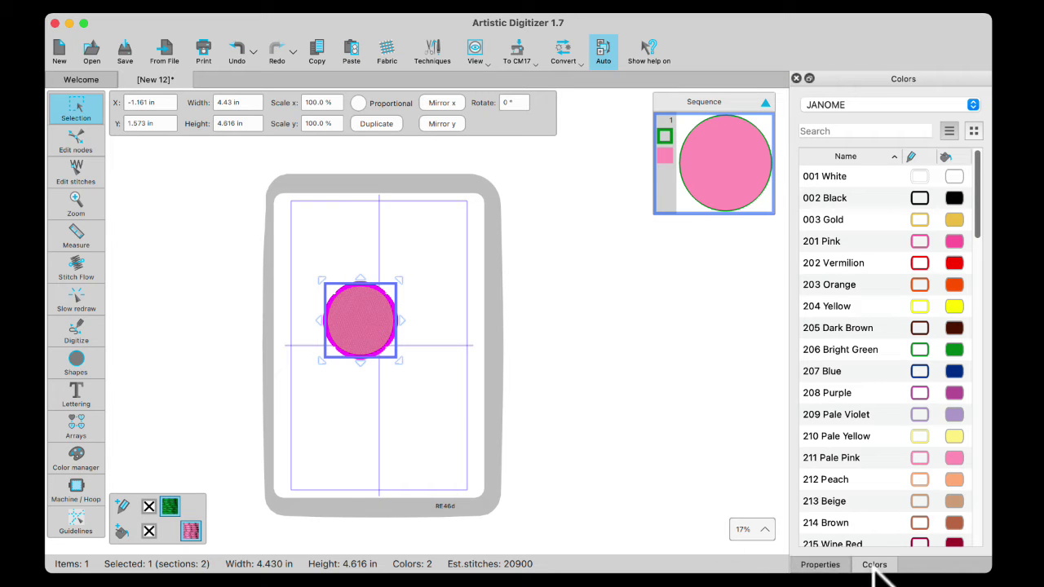
click(821, 566)
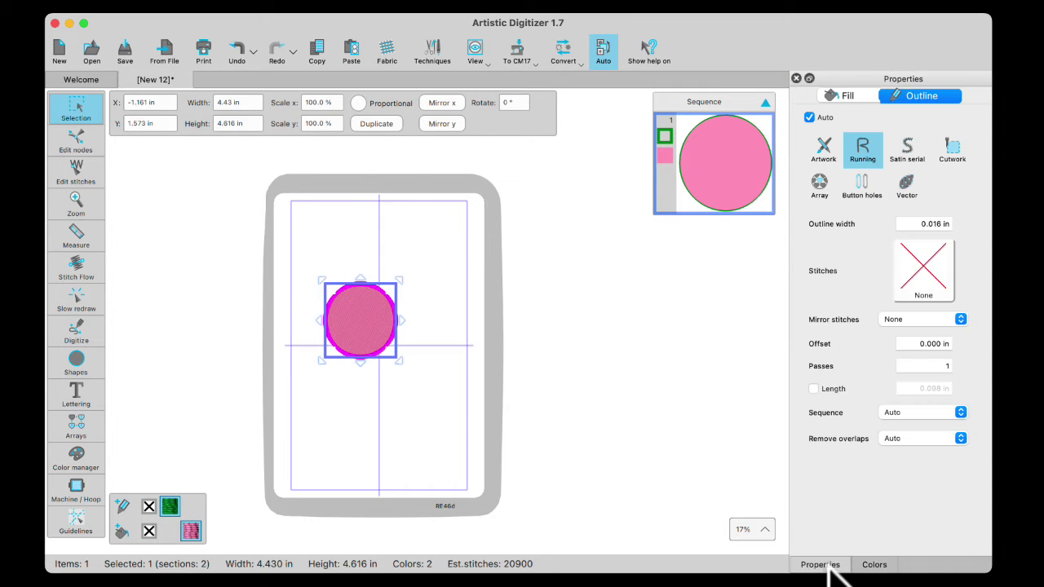
click(873, 563)
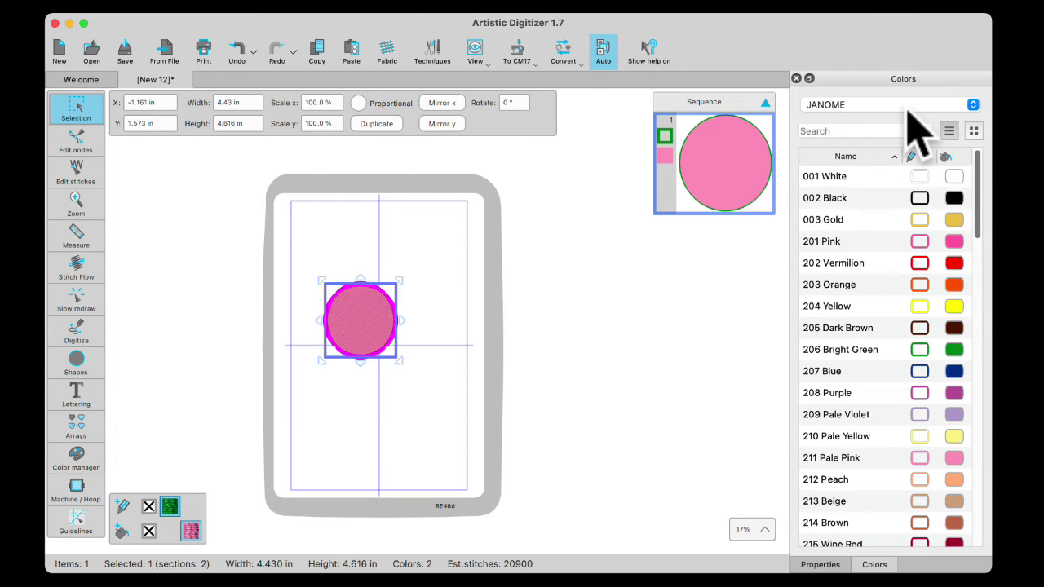
click(973, 106)
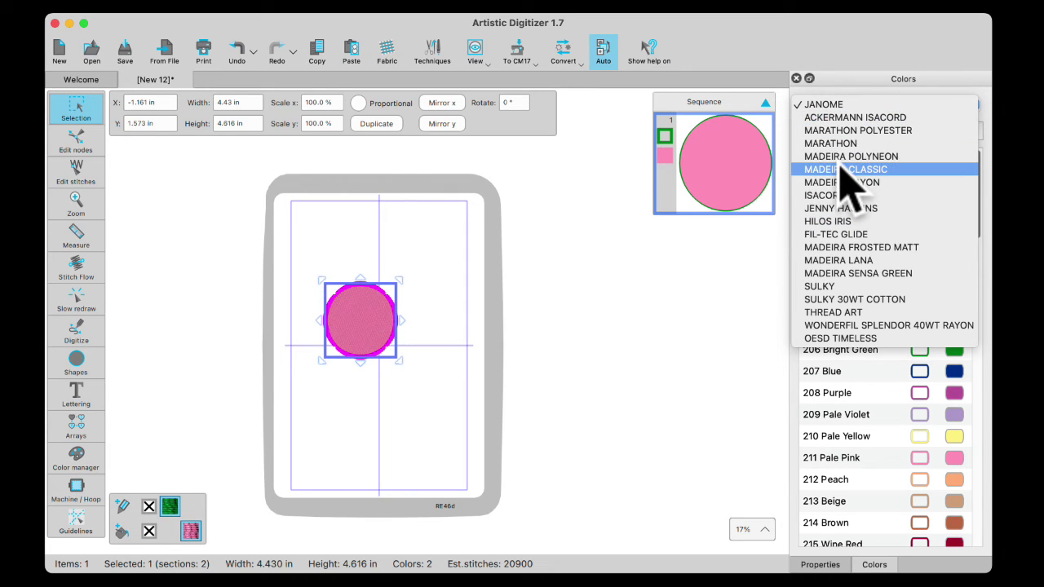
click(728, 318)
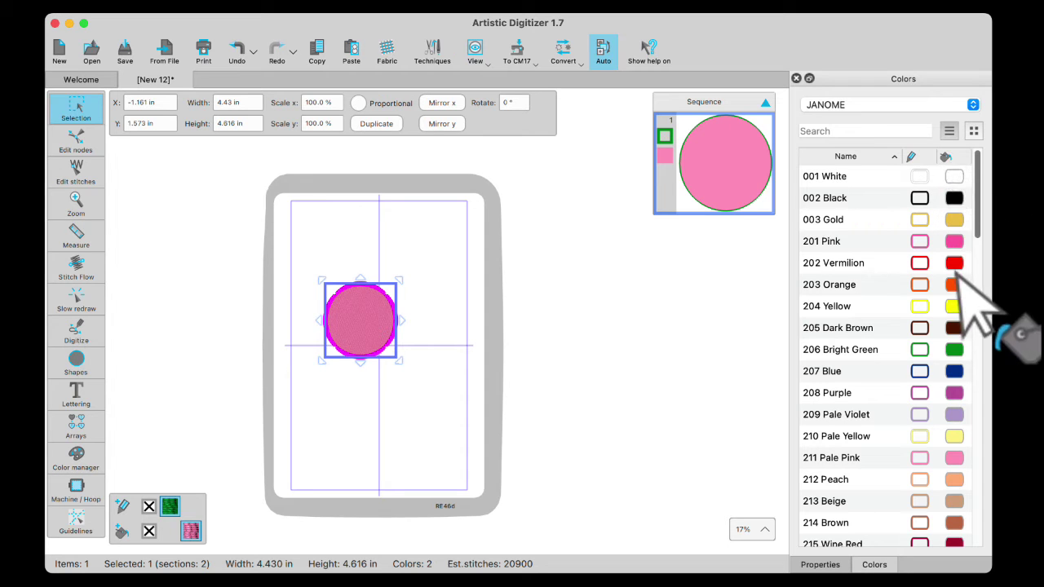
Switch the Colors panel to swatch grid view and open the thread brand dropdown
click(973, 130)
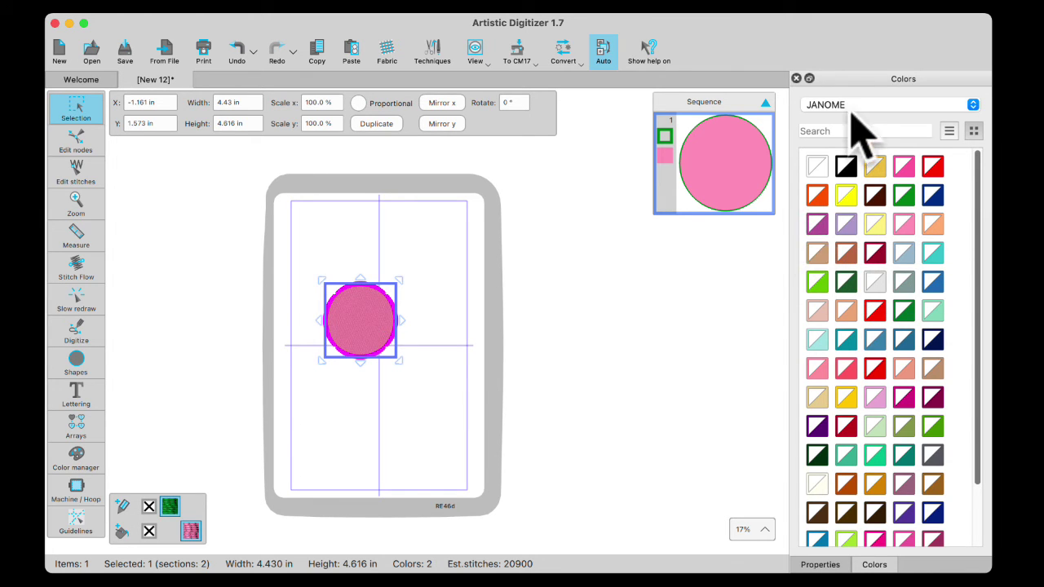
click(972, 105)
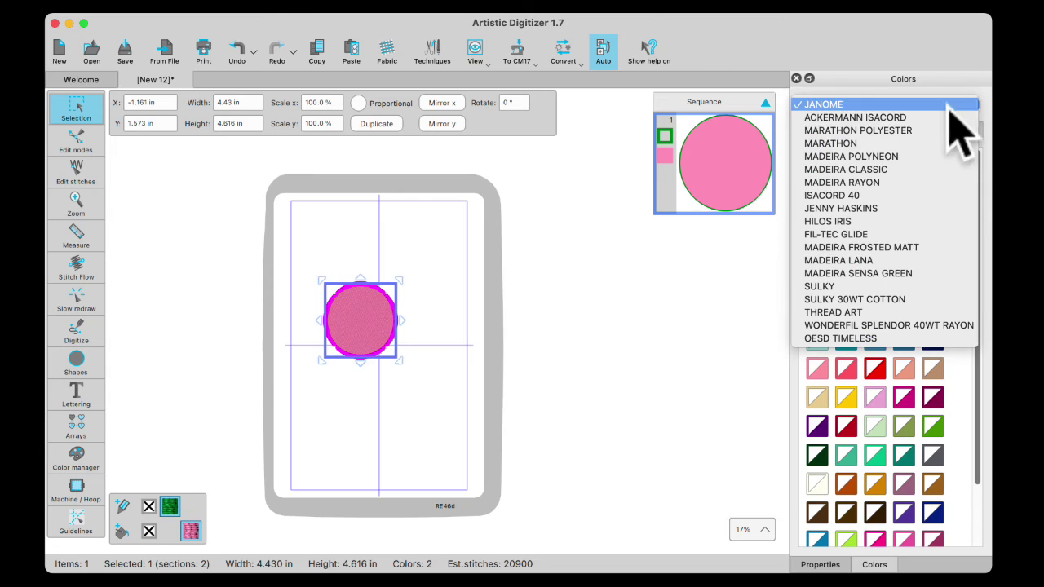
Search the JANOME list for 225 and fill the circle with 225 Red
click(899, 106)
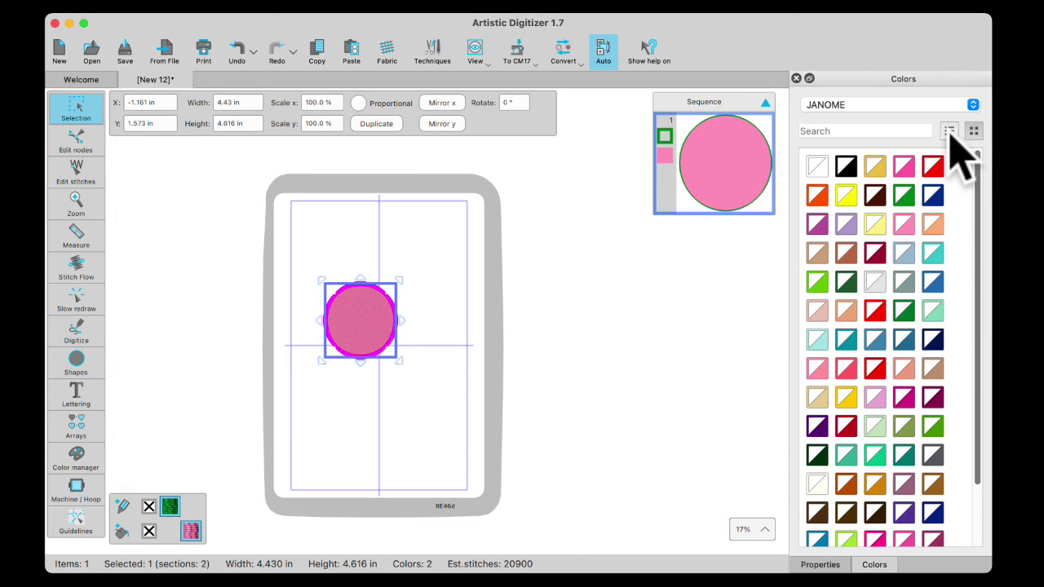
click(948, 131)
click(830, 130)
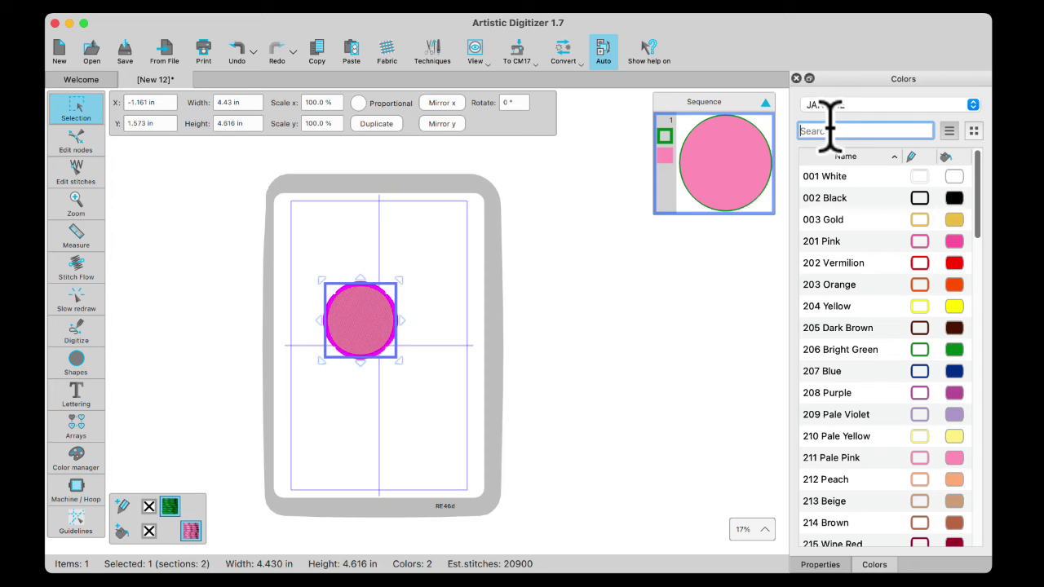
text(225)
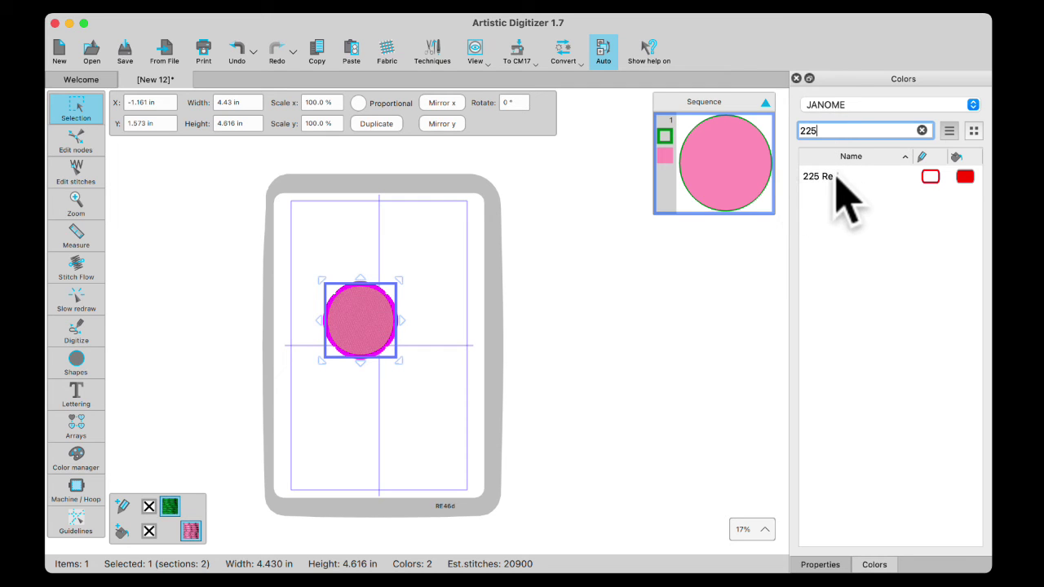
click(964, 176)
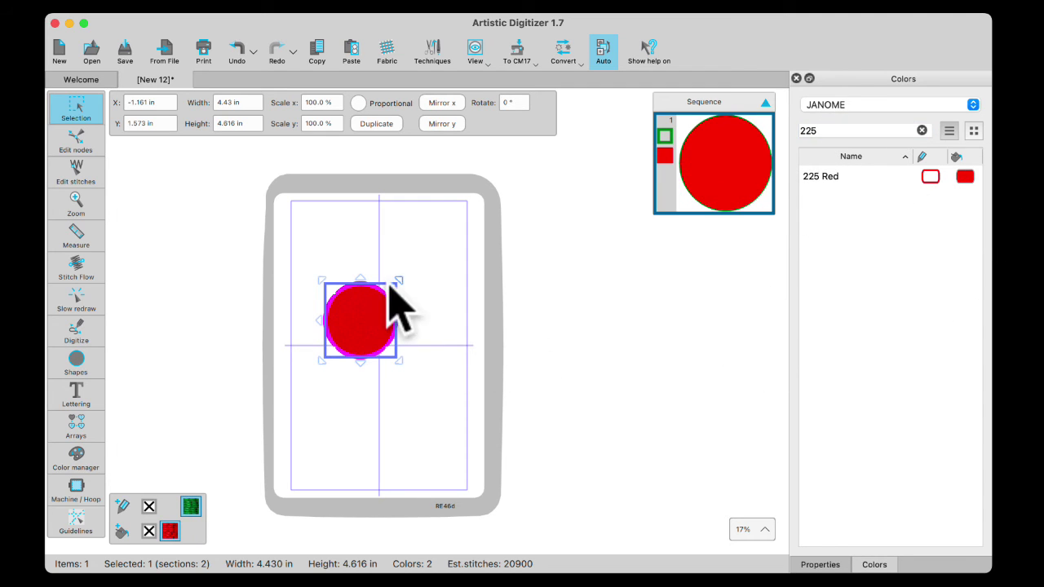
Zoom in on the red circle from 17% to 46%
scroll(344, 335, up, 3)
scroll(344, 335, up, 2)
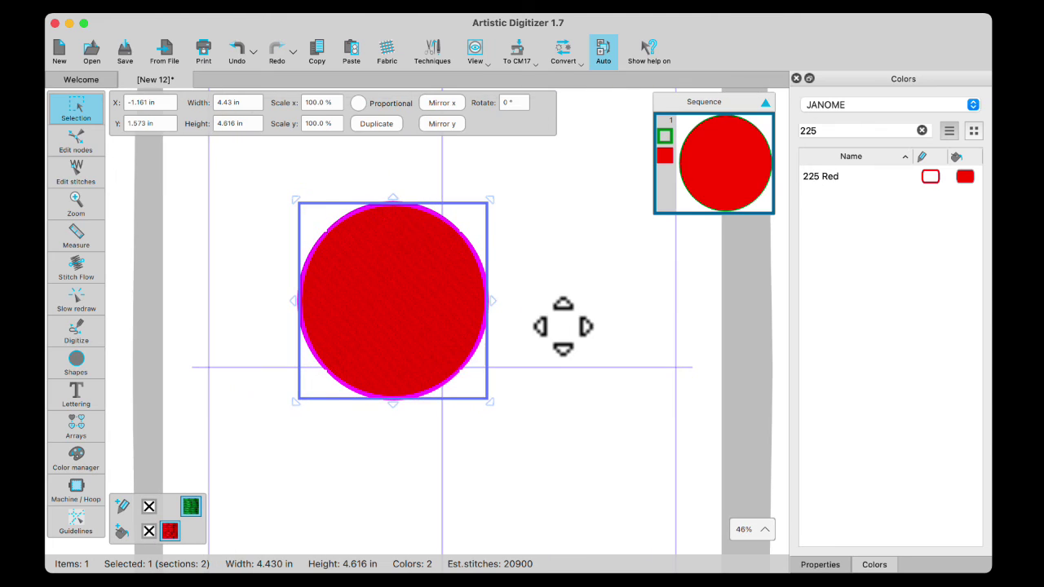